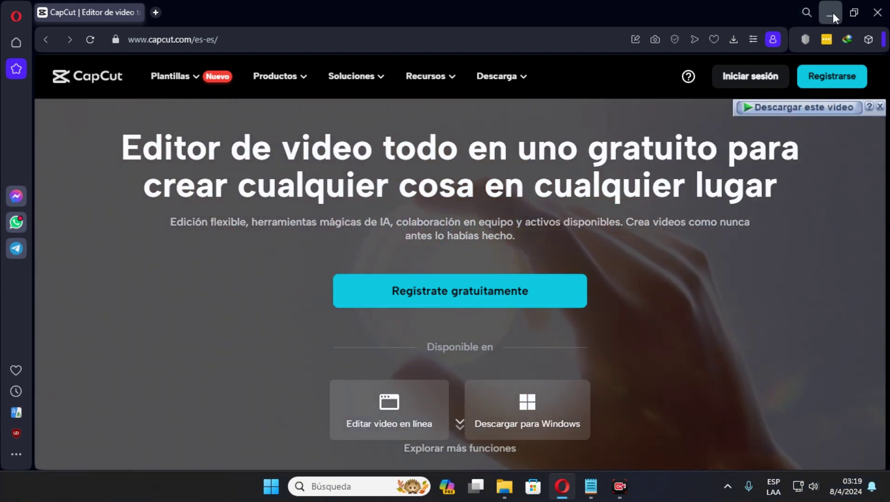
Step: Minimize the browser and try to launch CapCut from its desktop shortcut twice, refreshing the desktop between attempts
{"action": "left_click", "coordinate": [831, 14]}
{"action": "mouse_move", "coordinate": [318, 29]}
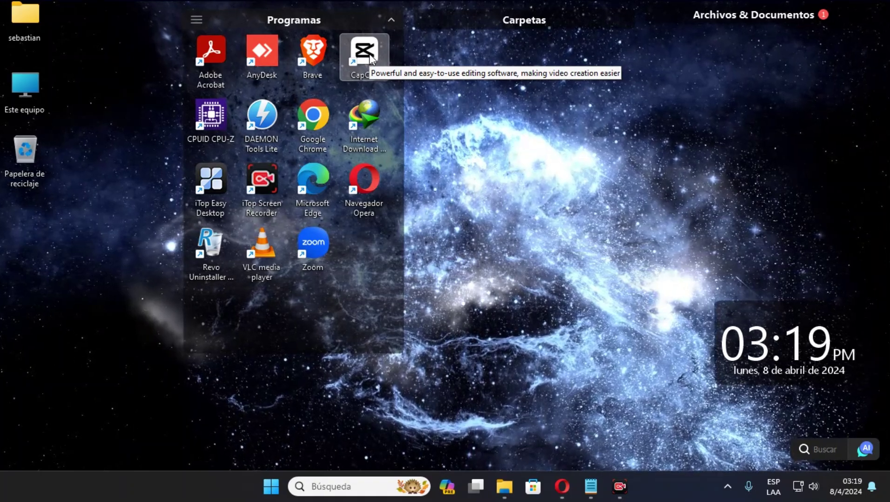
{"action": "double_click", "coordinate": [369, 54]}
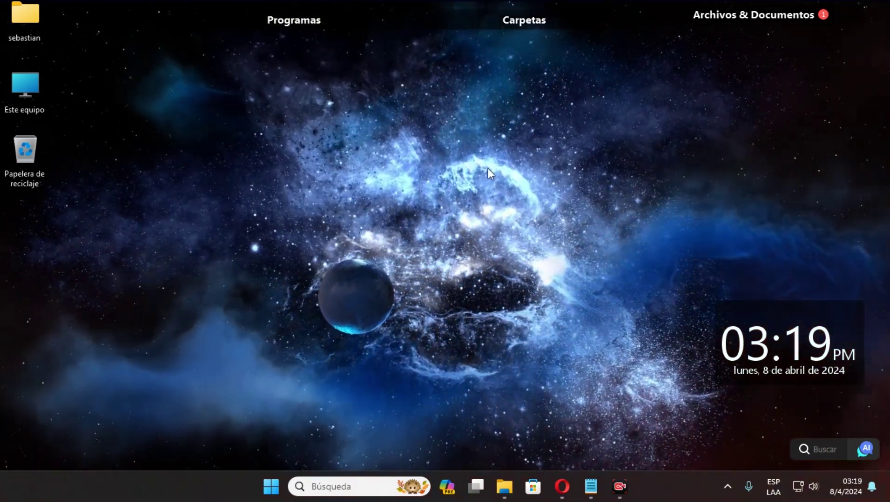
{"action": "right_click", "coordinate": [458, 202]}
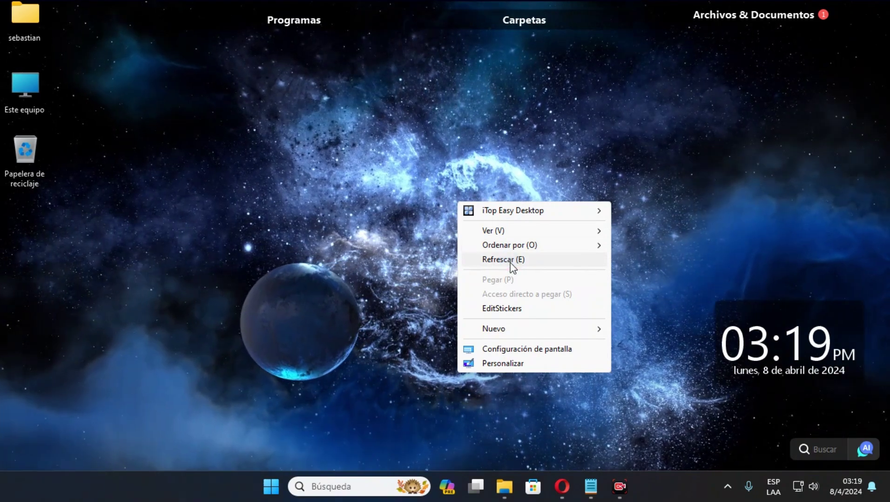
{"action": "left_click", "coordinate": [513, 260]}
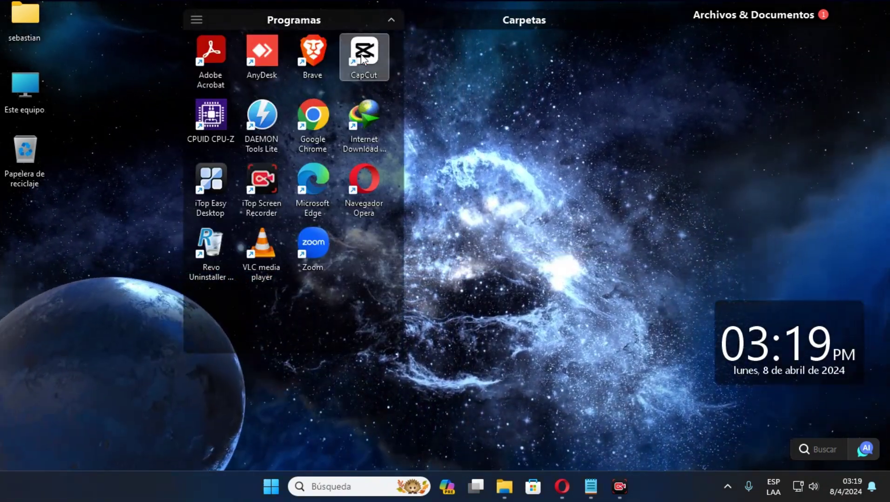
{"action": "double_click", "coordinate": [361, 55]}
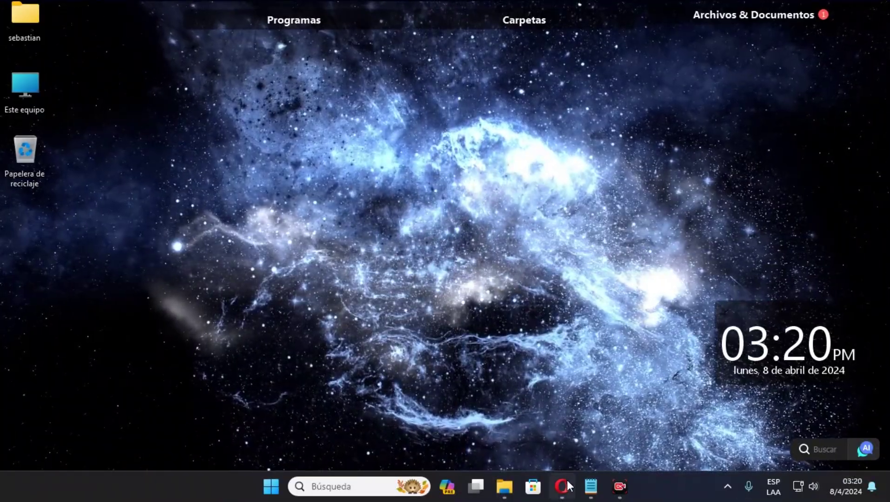
{"action": "left_click", "coordinate": [562, 487]}
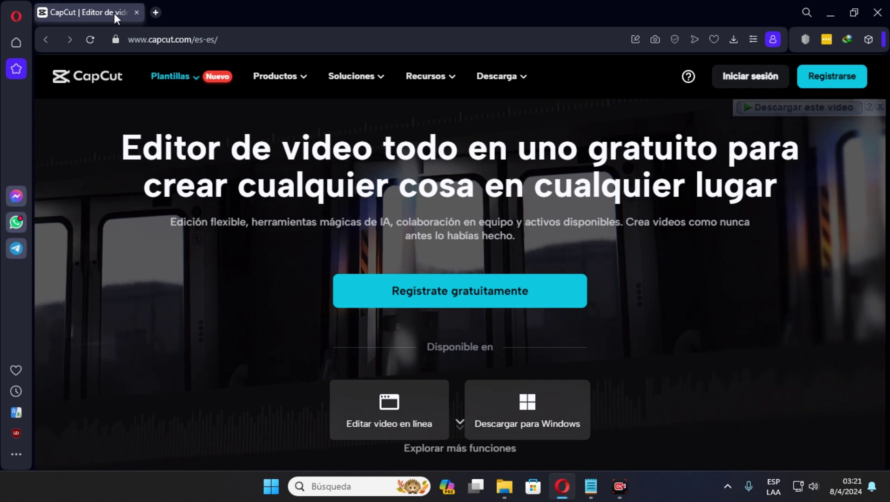
{"action": "left_click", "coordinate": [157, 13]}
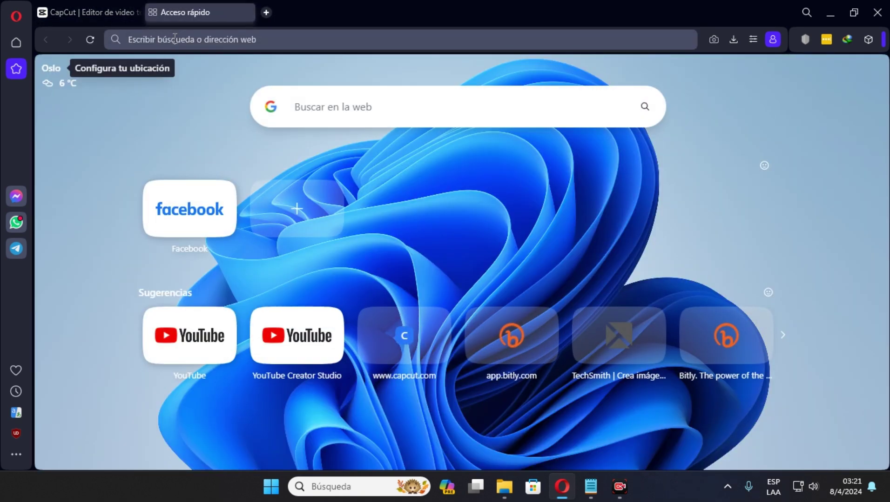
{"action": "type", "text": "https://bit.ly/3xtG9mf"}
{"action": "key", "text": "Return"}
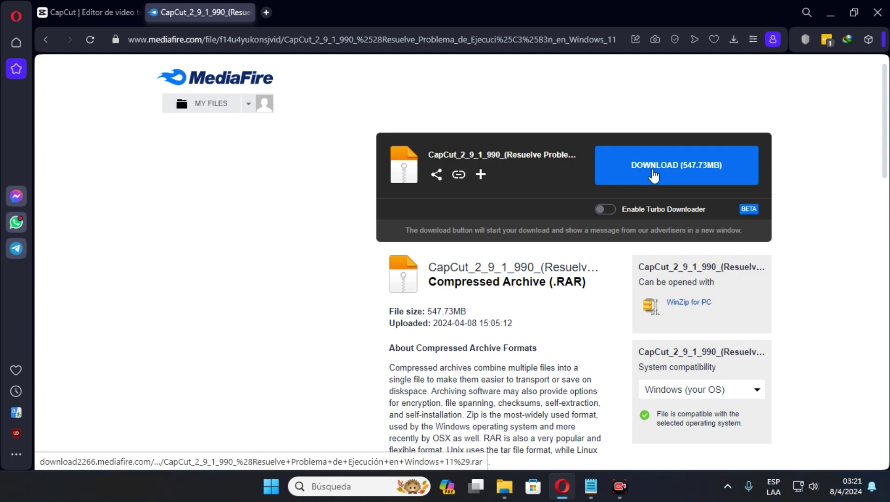
Step: Minimize the browser and extract the CapCut_2_9_1_990 archive on the desktop into its current location with WinRAR
{"action": "left_click", "coordinate": [829, 13]}
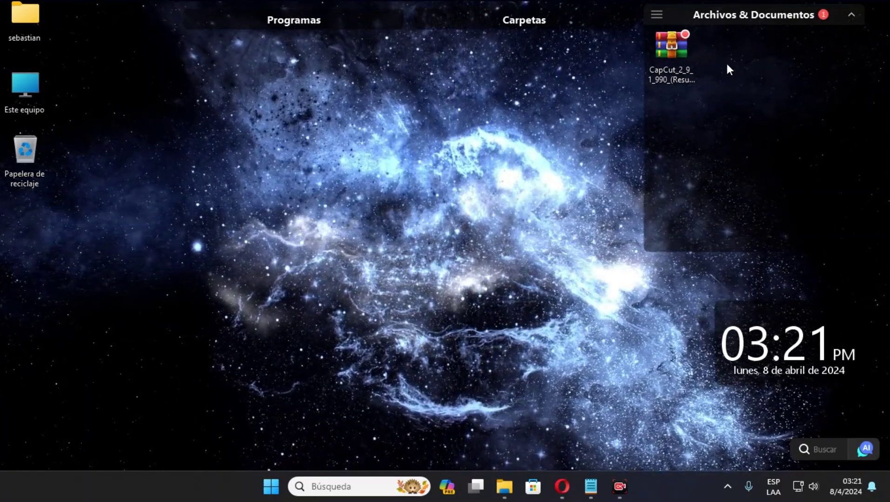
{"action": "left_click", "coordinate": [687, 51]}
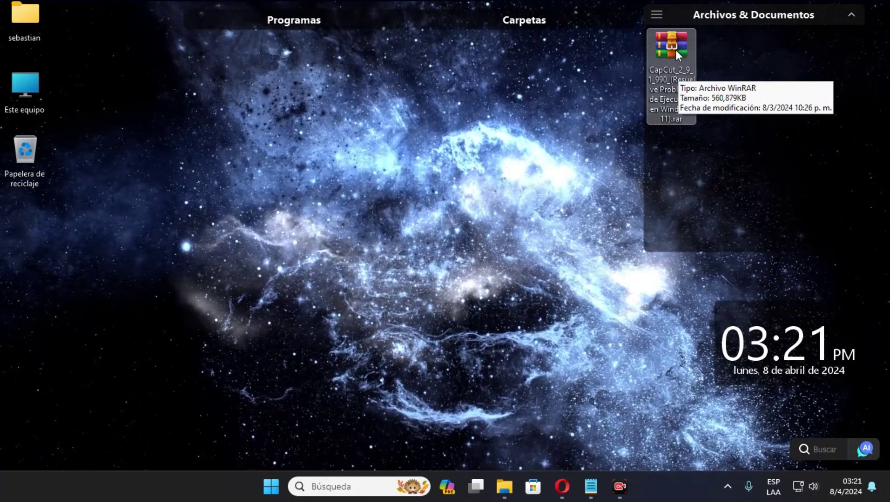
{"action": "double_click", "coordinate": [675, 50]}
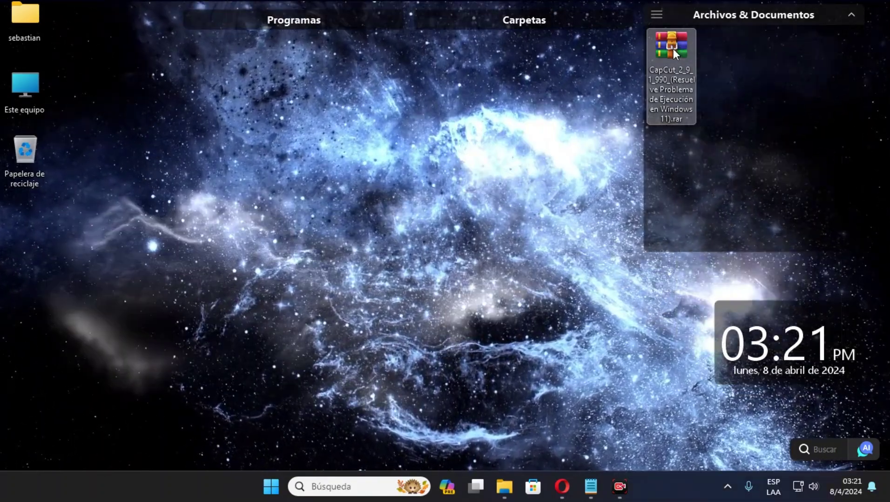
{"action": "right_click", "coordinate": [674, 50]}
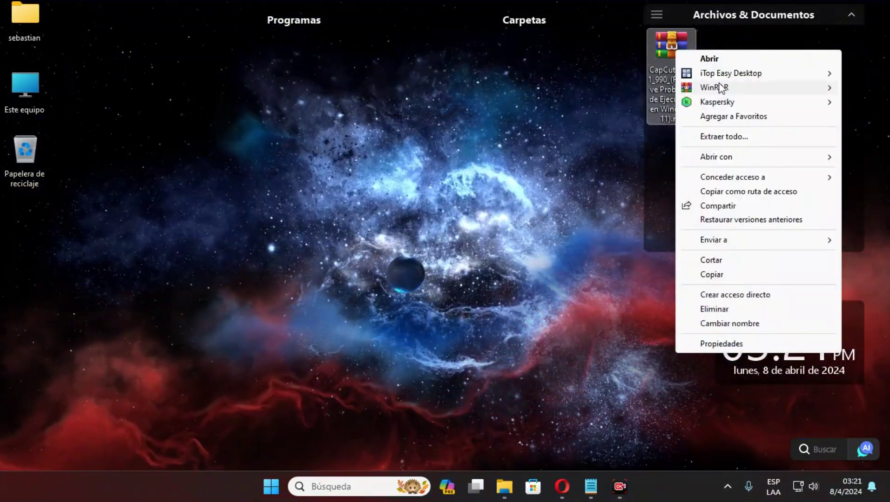
{"action": "mouse_move", "coordinate": [717, 89]}
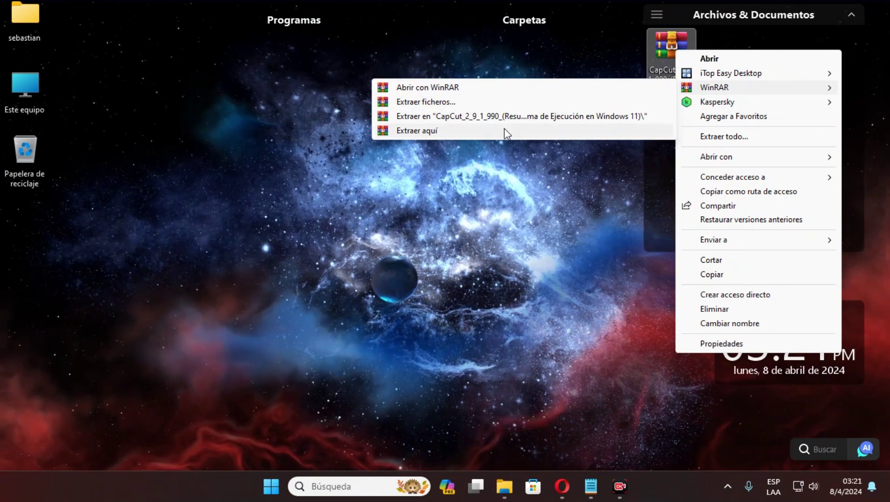
{"action": "left_click", "coordinate": [505, 130]}
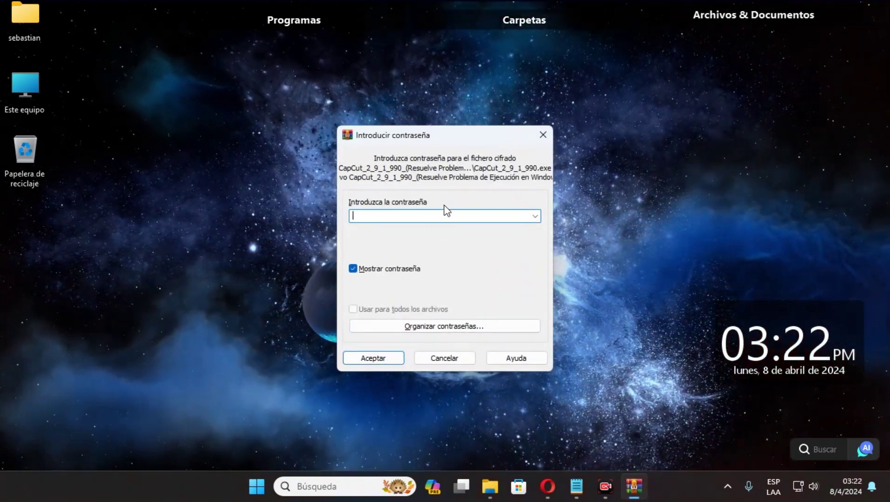
Step: Open the CapCut archive in WinRAR, copy the archive password from its comment, and close the archive window
{"action": "left_click", "coordinate": [679, 47]}
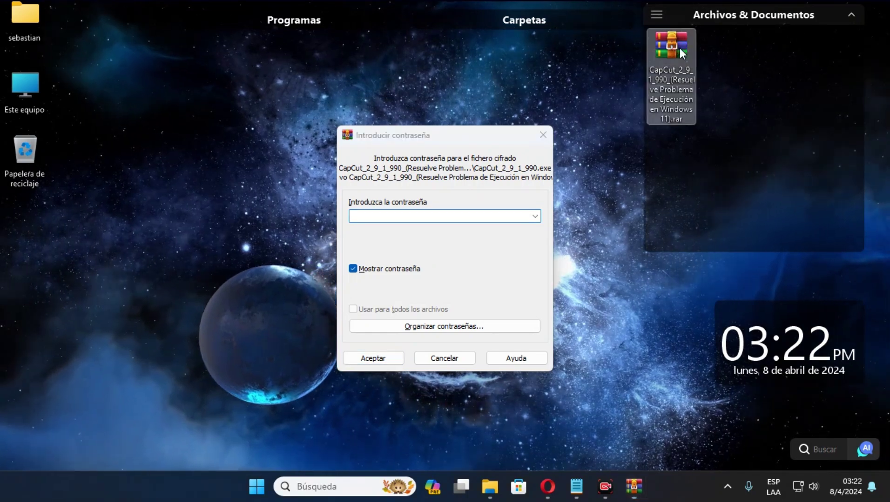
{"action": "double_click", "coordinate": [679, 47]}
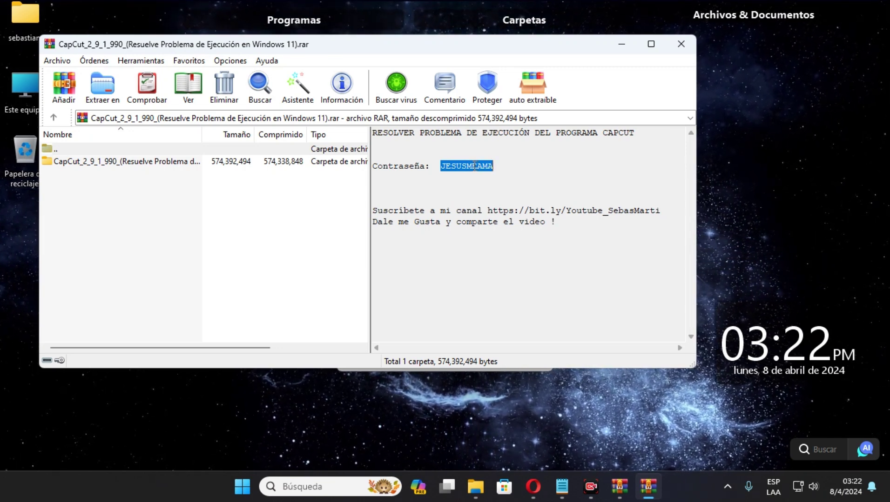
{"action": "right_click", "coordinate": [474, 167]}
{"action": "left_click", "coordinate": [501, 210]}
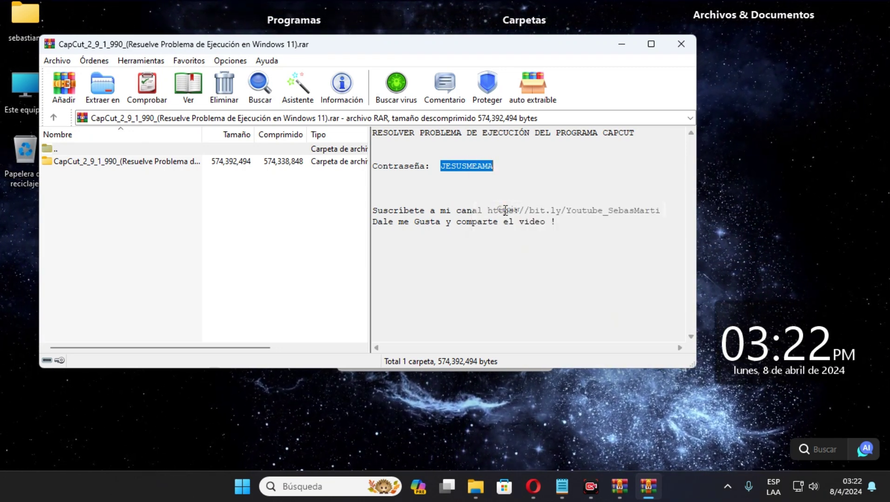
{"action": "left_click", "coordinate": [684, 43]}
Step: Paste the archive password into WinRAR's password prompt and accept it to extract the files
{"action": "left_click", "coordinate": [436, 215]}
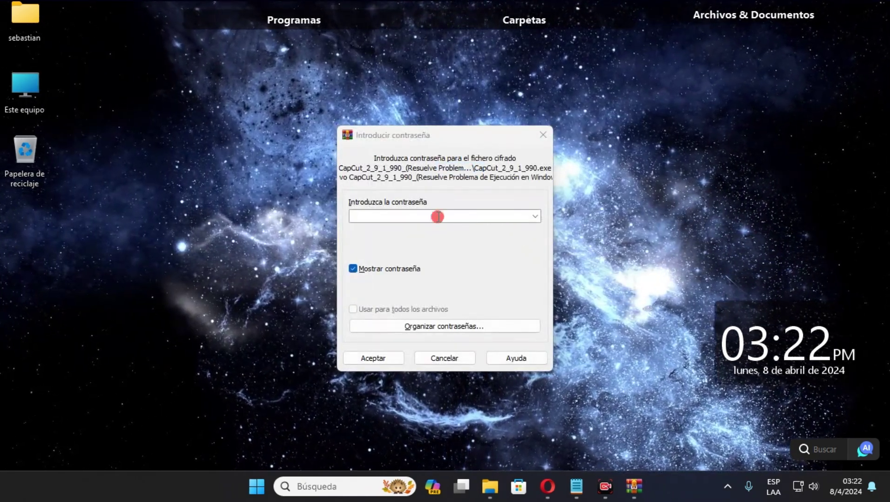
{"action": "right_click", "coordinate": [439, 216]}
{"action": "left_click", "coordinate": [490, 274]}
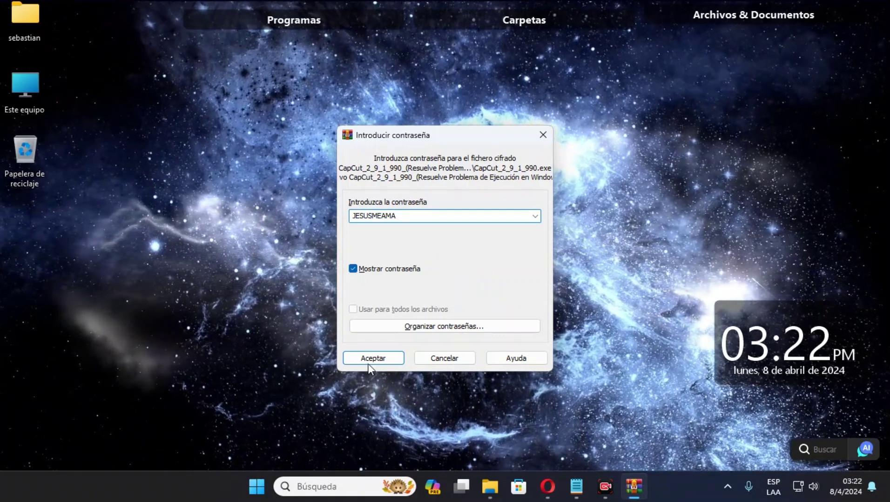
{"action": "left_click", "coordinate": [374, 362]}
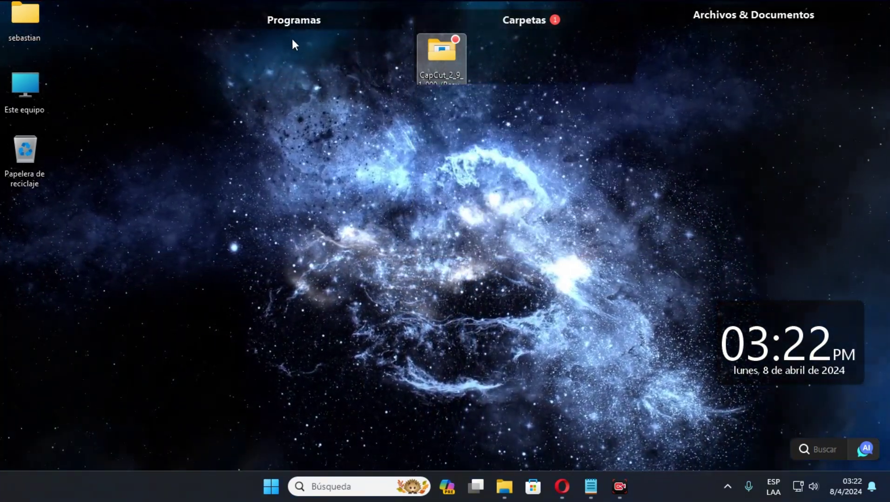
Step: Search Windows for "quitar" and open the "Agregar o quitar programas" settings
{"action": "mouse_move", "coordinate": [300, 21]}
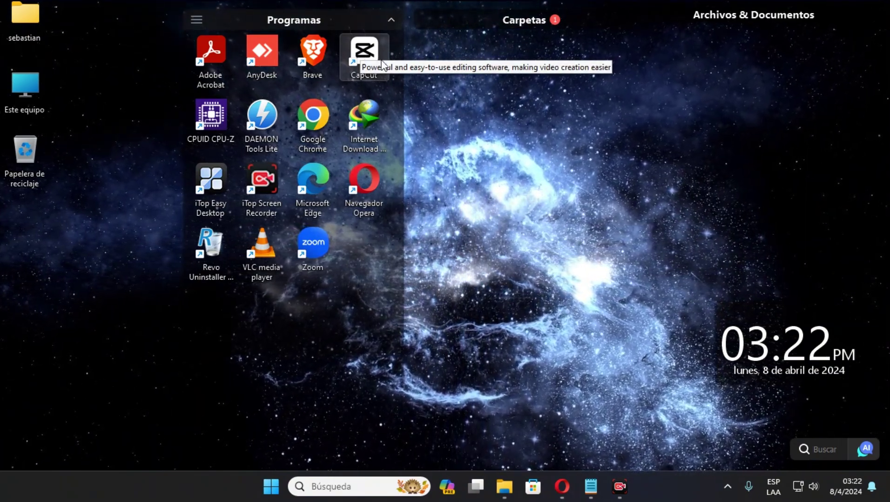
{"action": "left_click", "coordinate": [327, 486]}
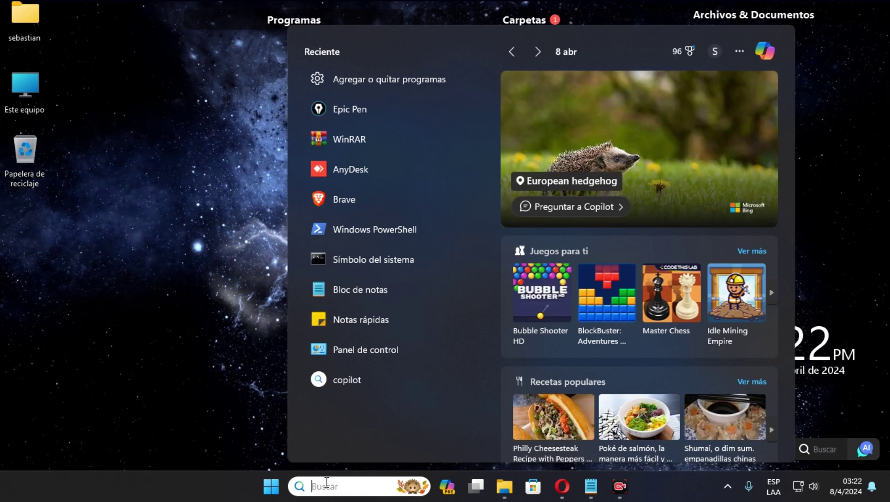
{"action": "type", "text": "quitar"}
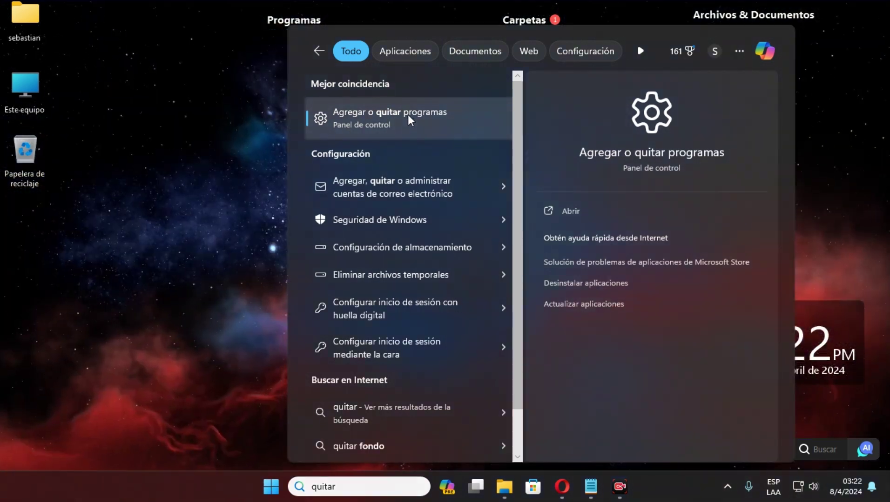
{"action": "left_click", "coordinate": [408, 118]}
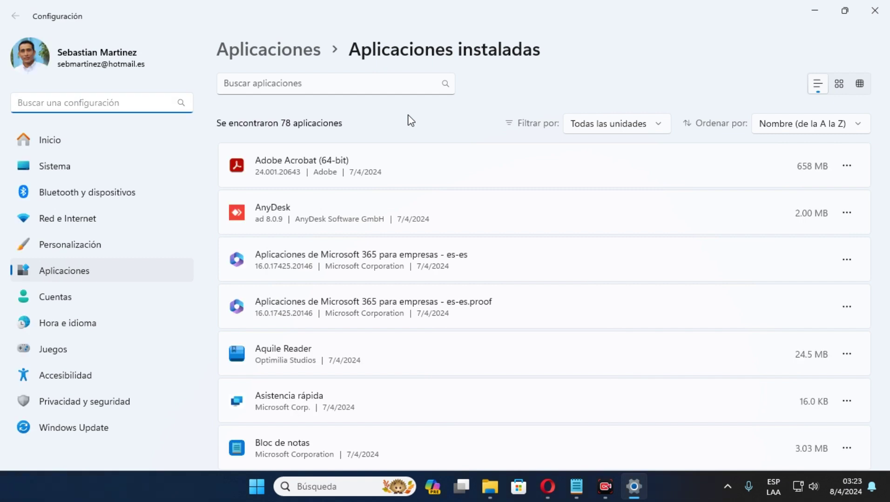
Step: Uninstall CapCut from the installed applications while keeping the user data, and close Settings
{"action": "scroll", "coordinate": [425, 255], "scroll_direction": "down", "scroll_amount": 7}
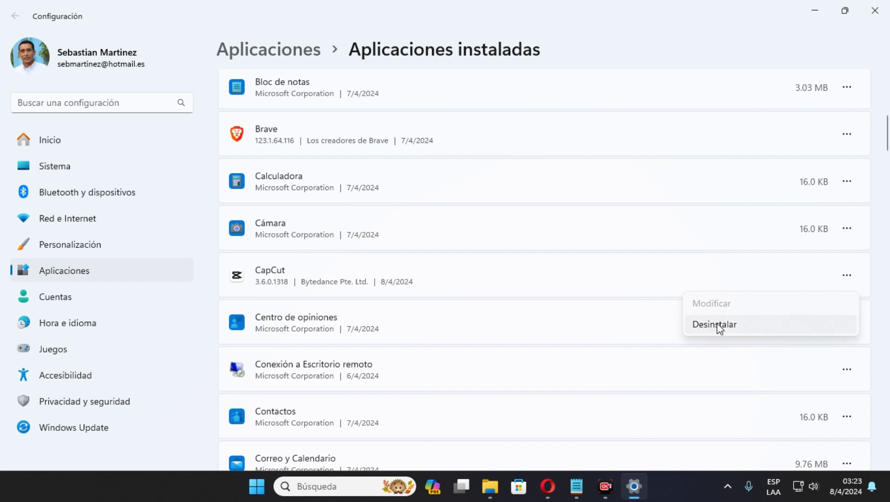
{"action": "left_click", "coordinate": [717, 325]}
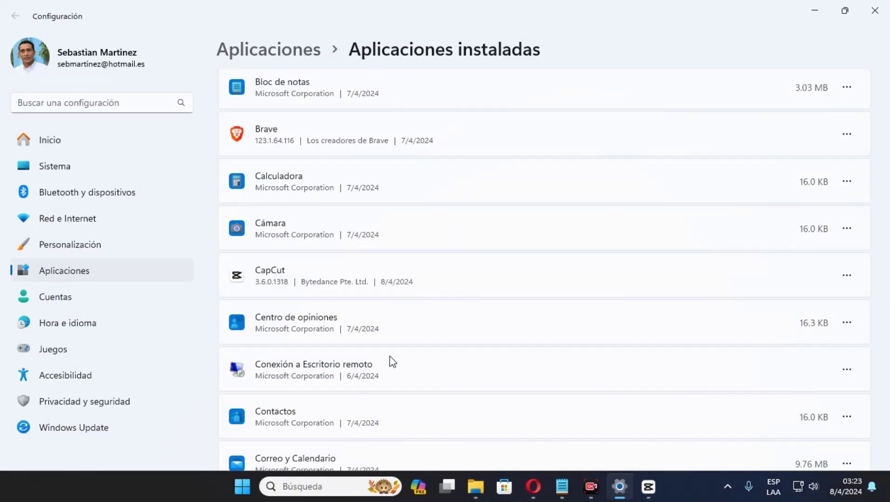
{"action": "left_click", "coordinate": [651, 489]}
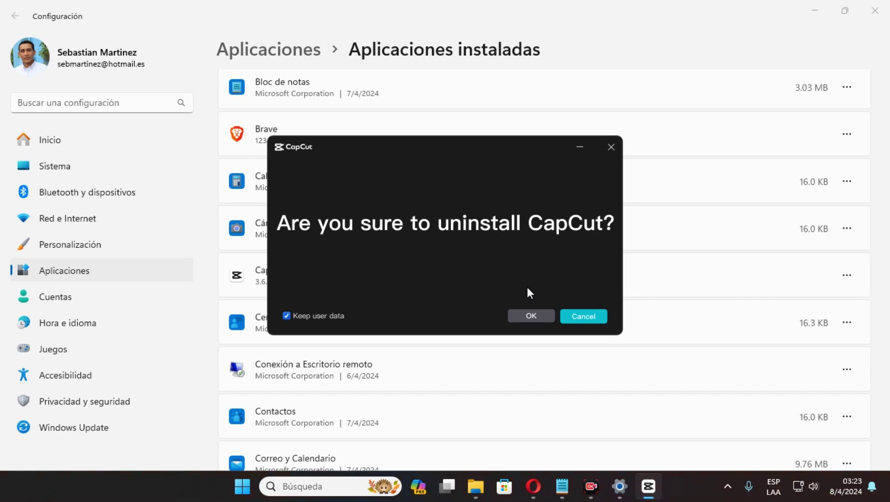
{"action": "left_click", "coordinate": [532, 317]}
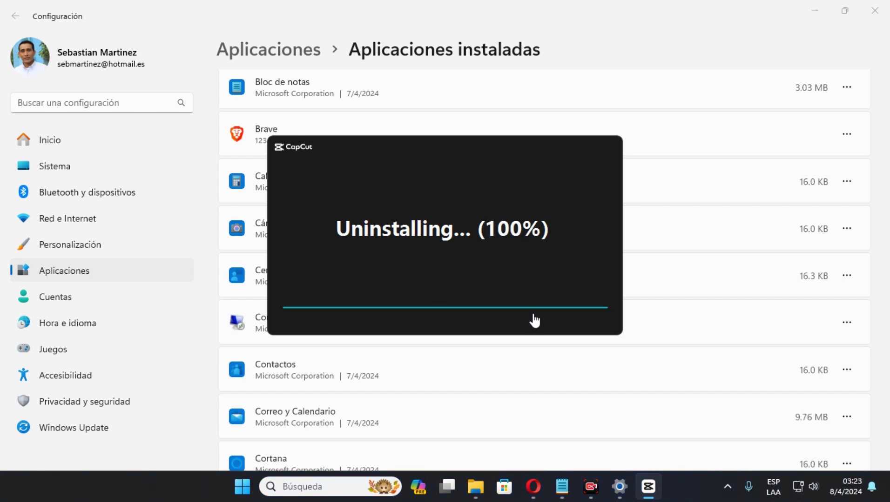
{"action": "left_click", "coordinate": [466, 265]}
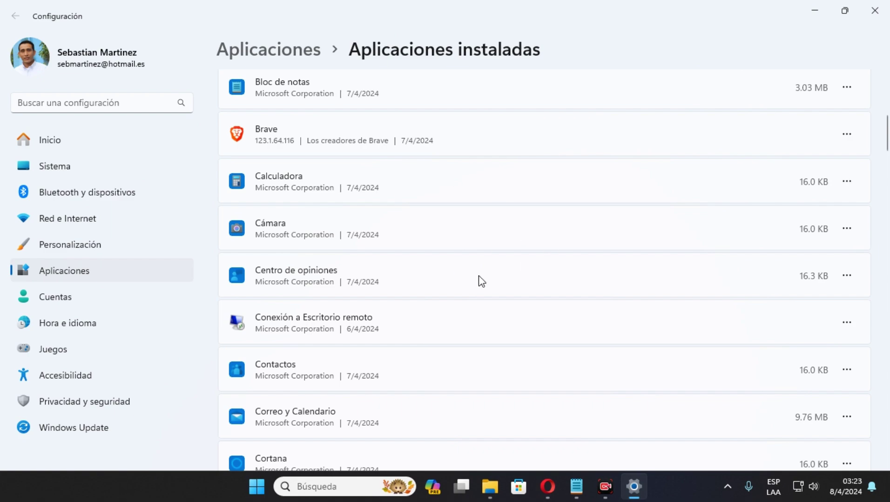
{"action": "left_click", "coordinate": [876, 9]}
Step: Run CapCut_2_9_1_990.exe from the extracted folder, minimize the folder window, and agree to the User License Agreement and Privacy Policy
{"action": "mouse_move", "coordinate": [531, 18]}
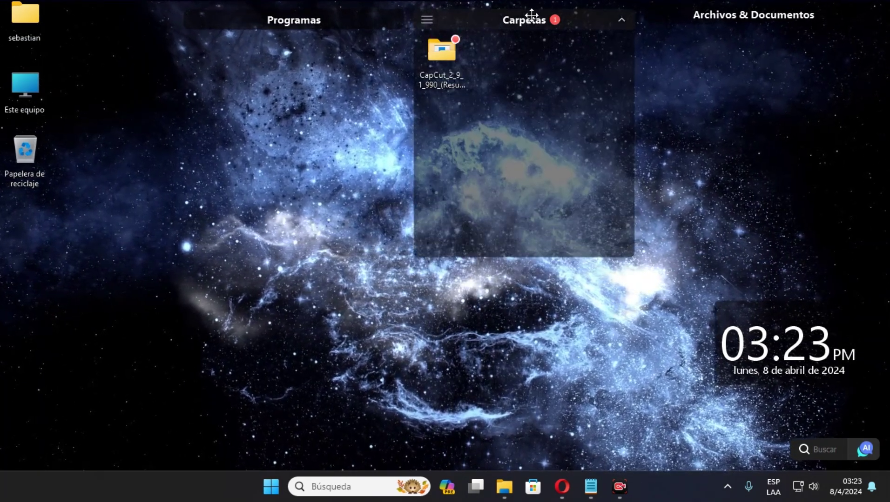
{"action": "double_click", "coordinate": [445, 55]}
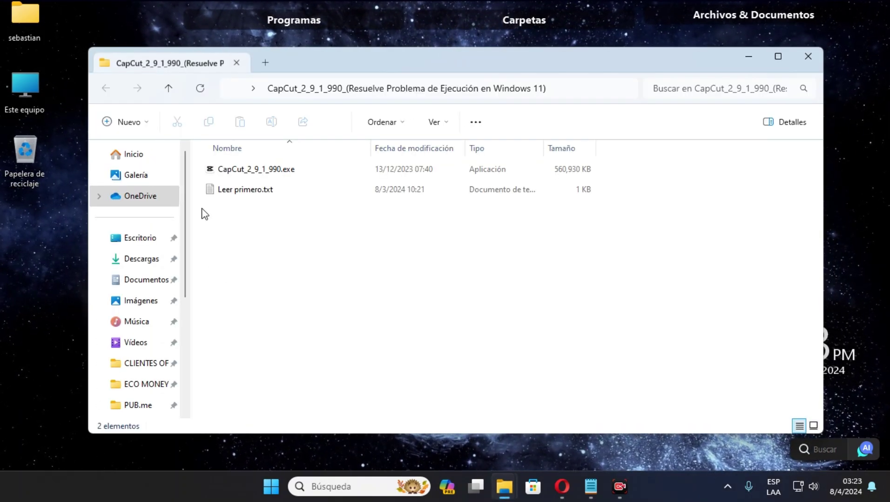
{"action": "left_click", "coordinate": [259, 172]}
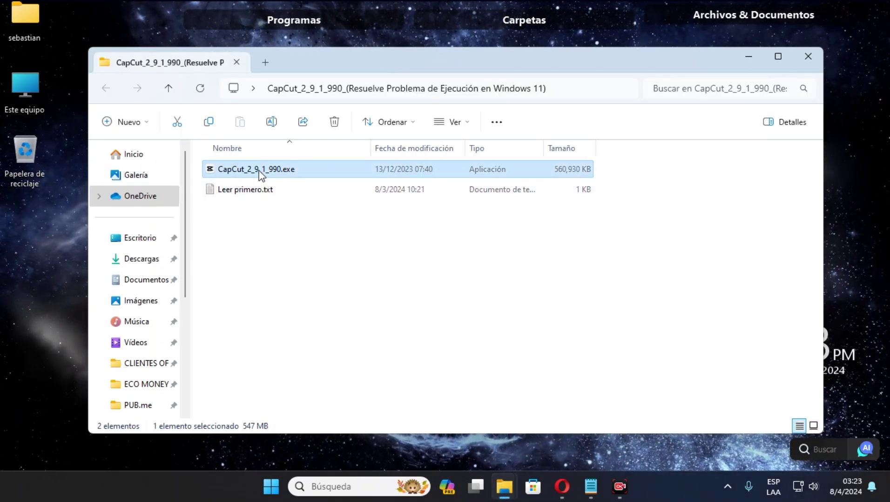
{"action": "double_click", "coordinate": [259, 171]}
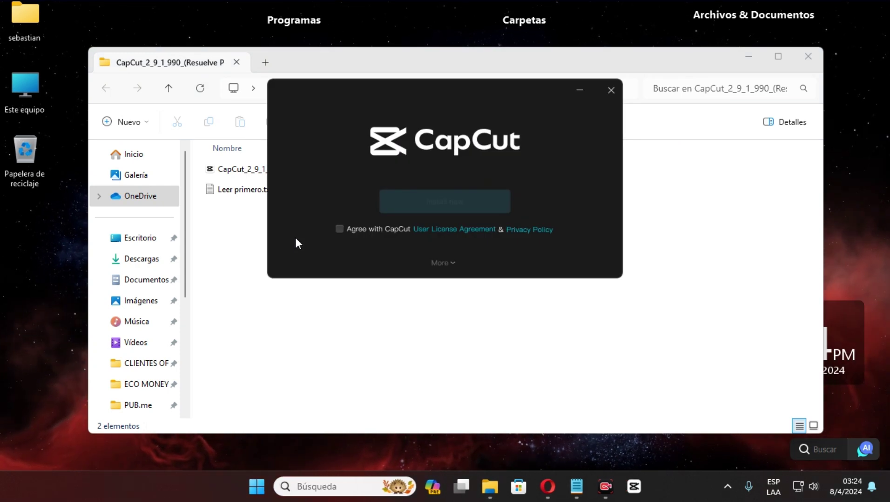
{"action": "left_click", "coordinate": [747, 58]}
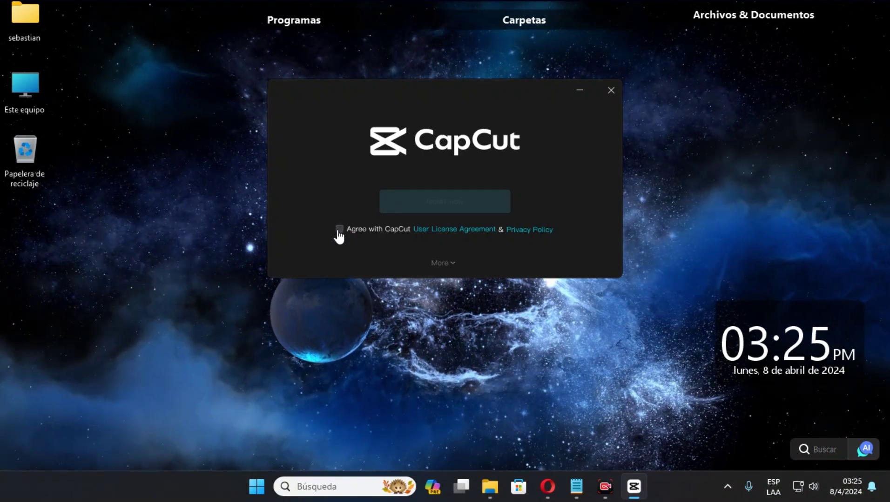
{"action": "left_click", "coordinate": [339, 228]}
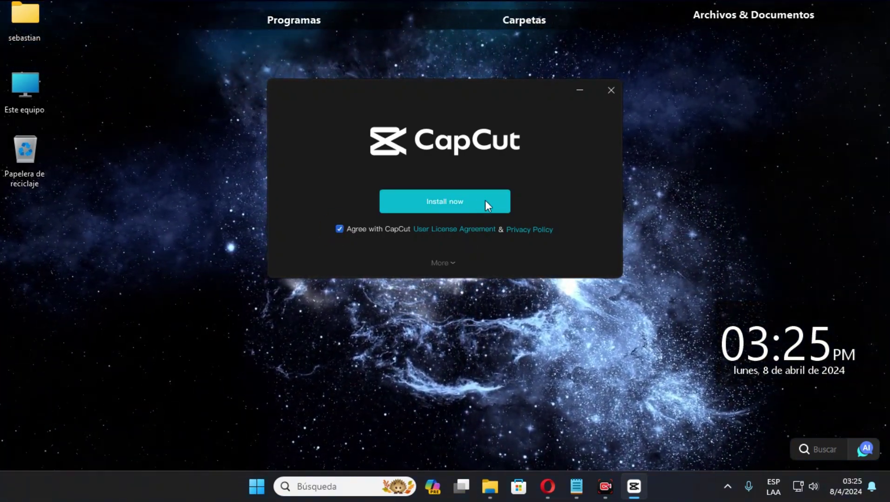
Step: Install CapCut with the default settings, start it from the installer, and dismiss the Privacy Policy update notice
{"action": "left_click", "coordinate": [452, 205]}
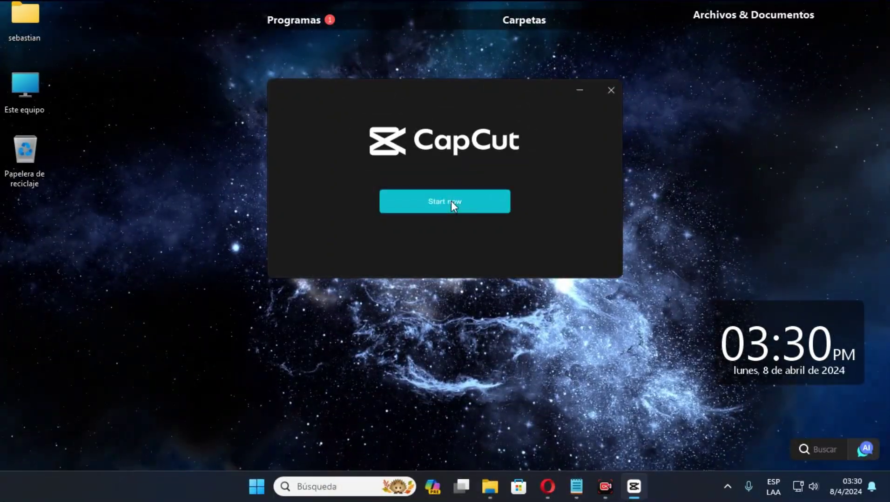
{"action": "left_click", "coordinate": [450, 201]}
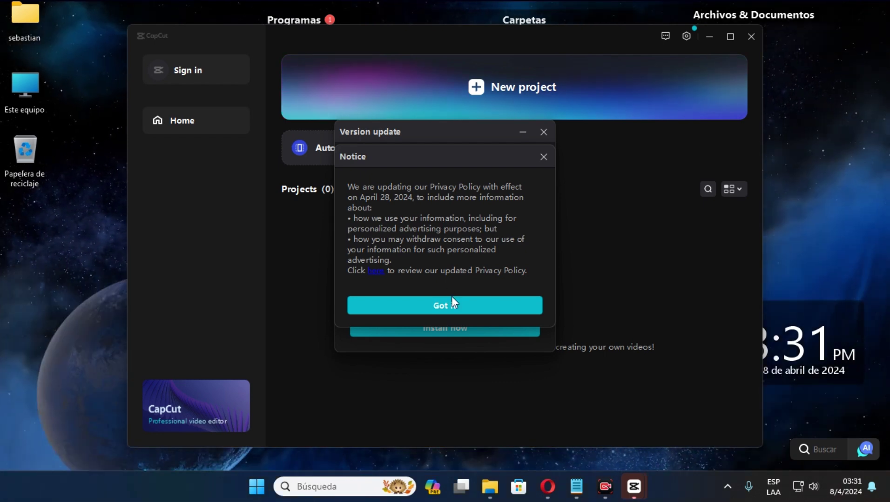
{"action": "left_click", "coordinate": [452, 307]}
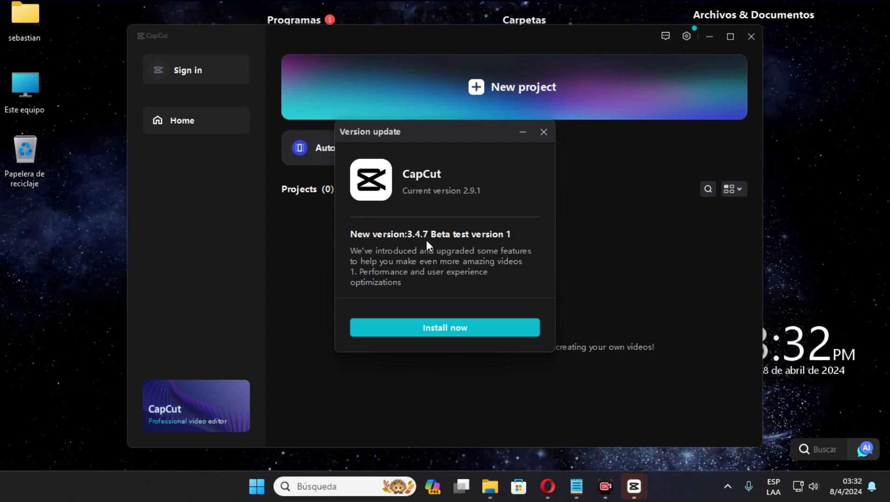
Step: Update CapCut to 3.4.7 Beta test version 1 with a restart, accepting the environment test and the Terms of Service and Privacy Policy
{"action": "left_click", "coordinate": [464, 329]}
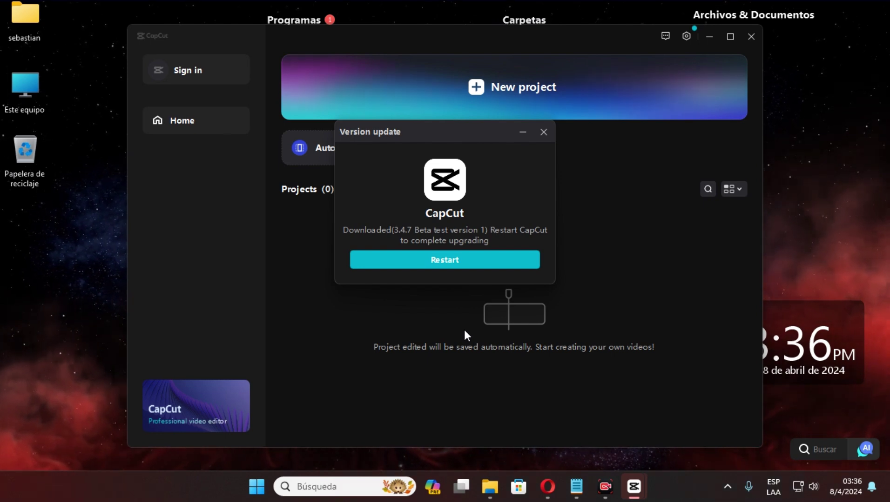
{"action": "left_click", "coordinate": [458, 264]}
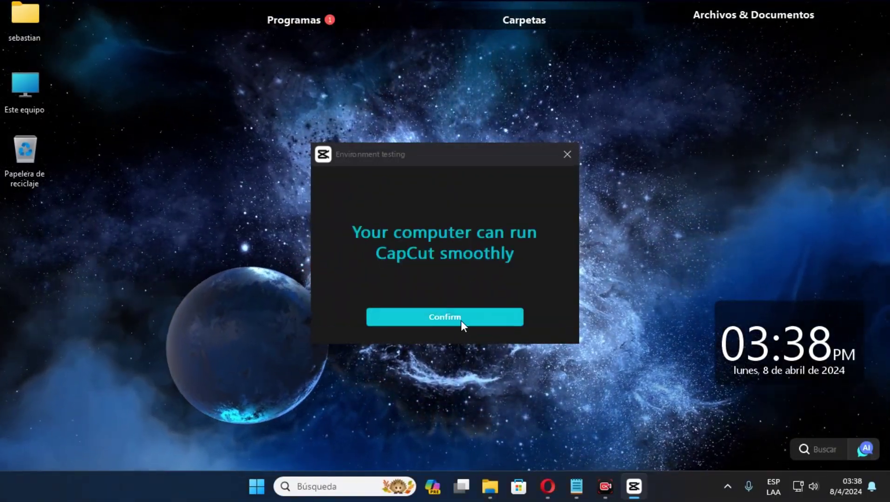
{"action": "left_click", "coordinate": [461, 321]}
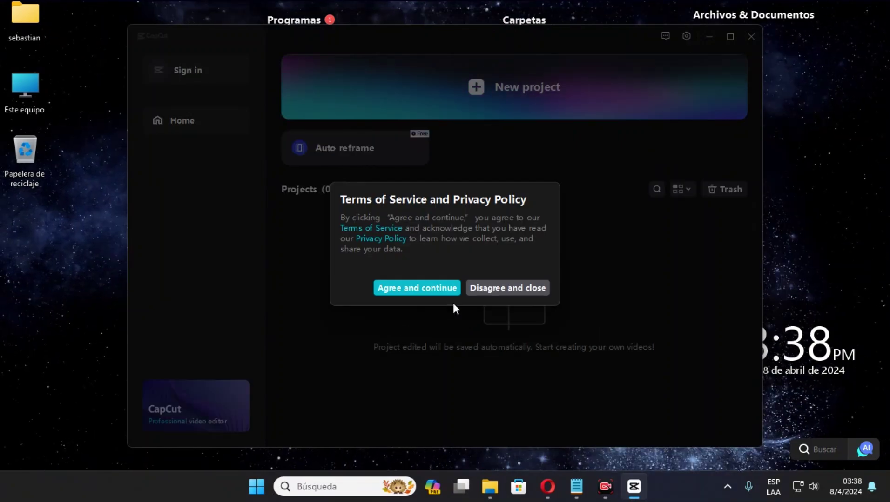
{"action": "left_click", "coordinate": [434, 286]}
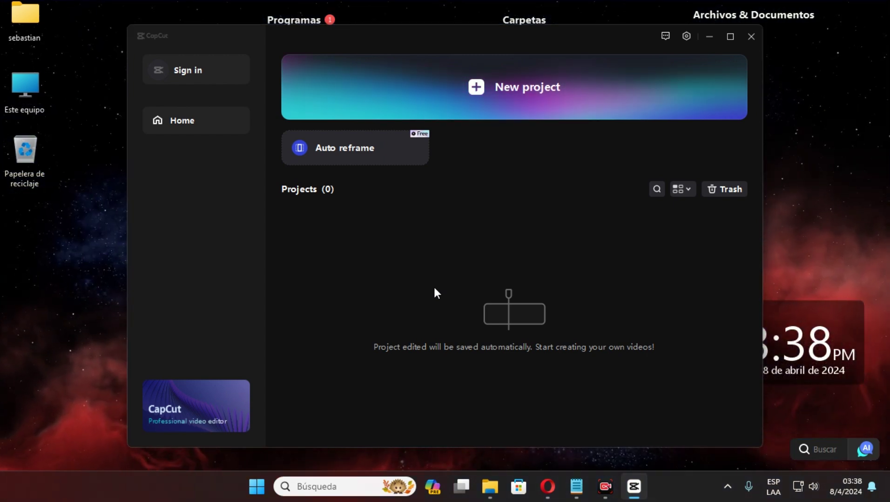
Step: Create a new project to check that the editor opens, and minimize its window
{"action": "left_click", "coordinate": [480, 89]}
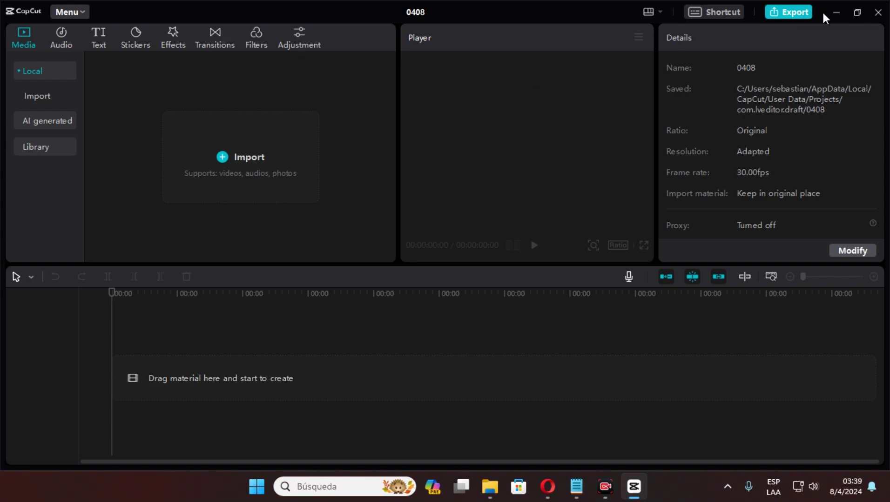
{"action": "left_click", "coordinate": [836, 11]}
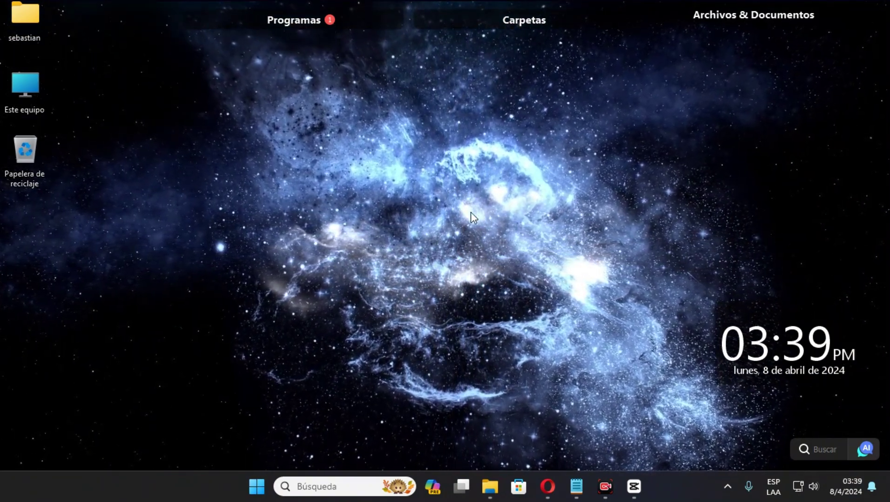
{"action": "mouse_move", "coordinate": [338, 23]}
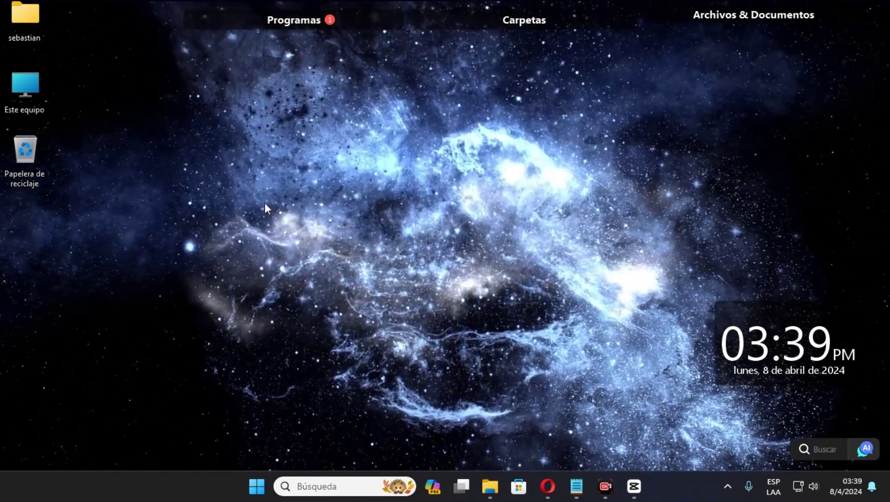
{"action": "mouse_move", "coordinate": [809, 352]}
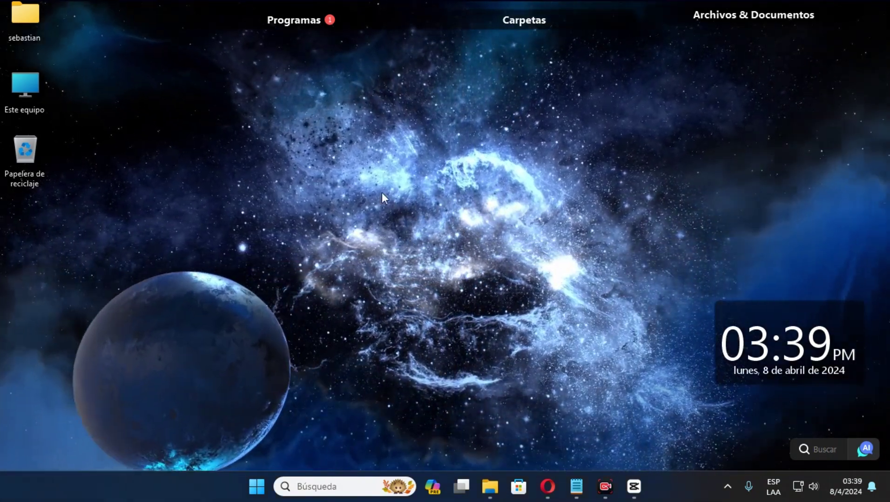
{"action": "mouse_move", "coordinate": [318, 21]}
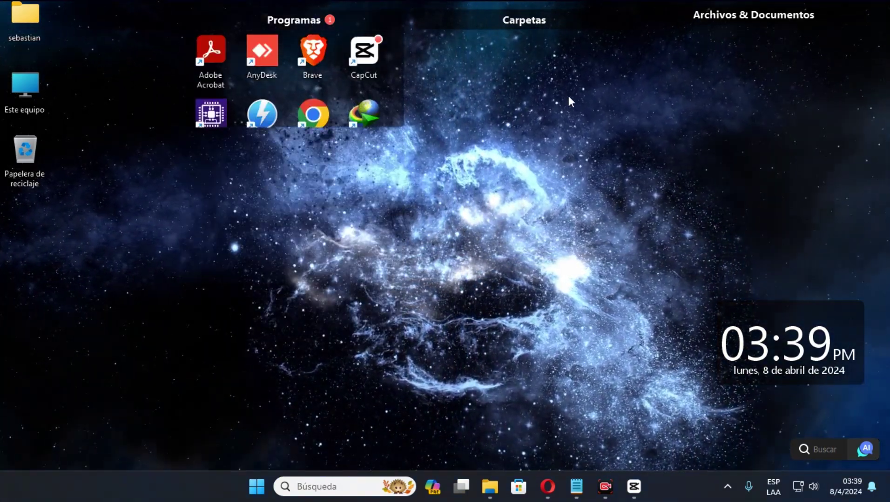